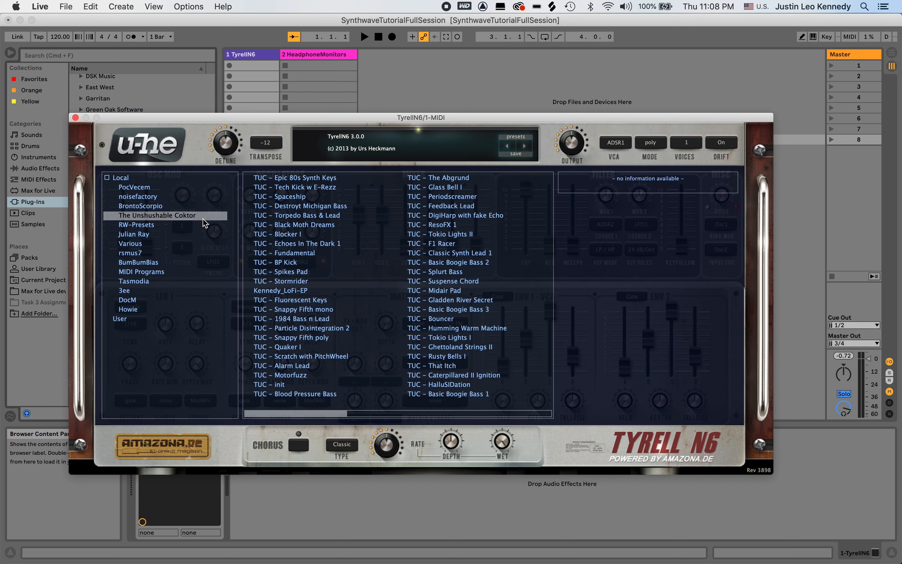
Load the TUC - init preset in the synth, return to its controls, and set the voice mode to mono.
left_click(284, 384)
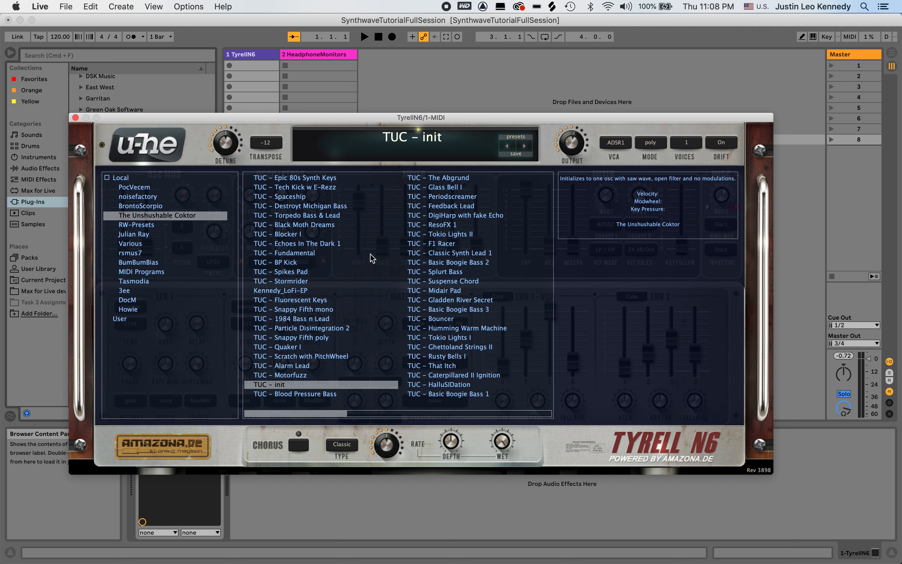
left_click(520, 139)
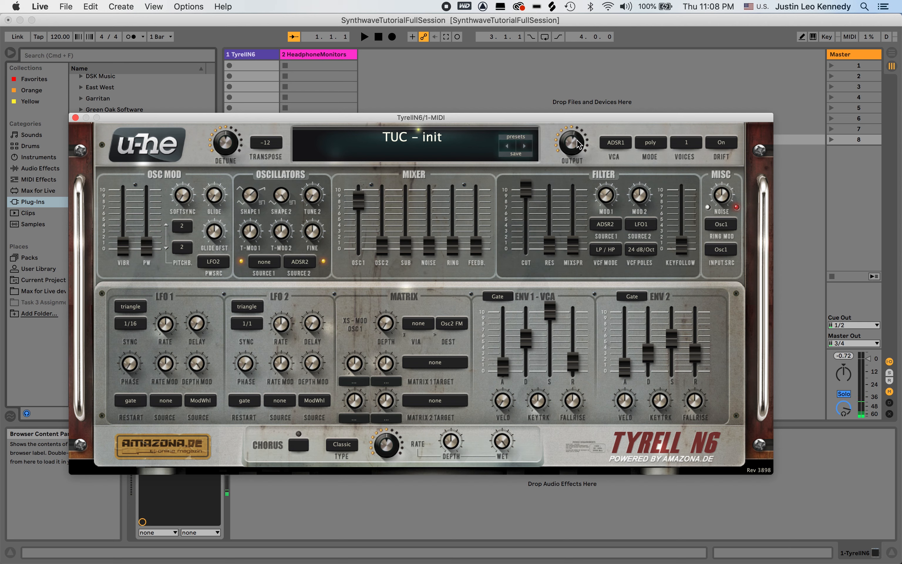
left_click_drag(577, 145, 578, 146)
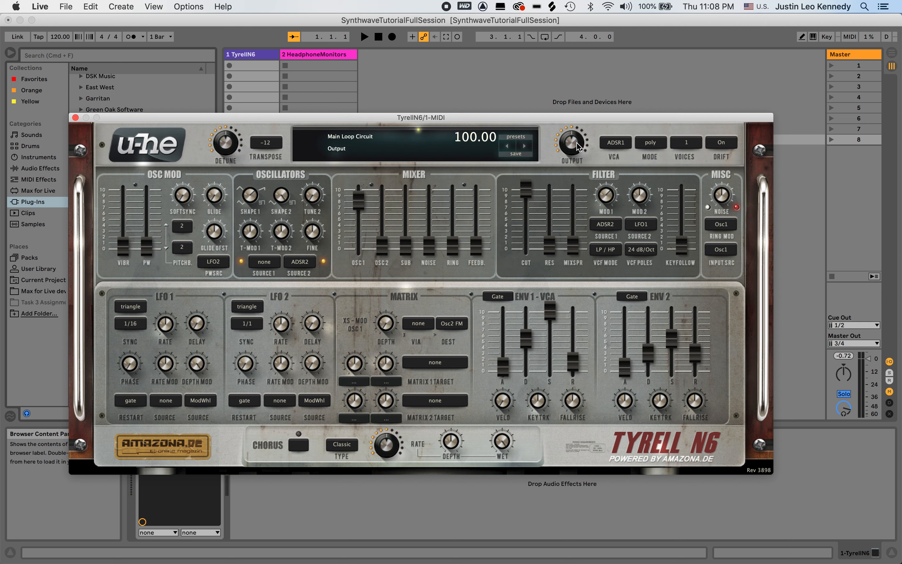
left_click(654, 147)
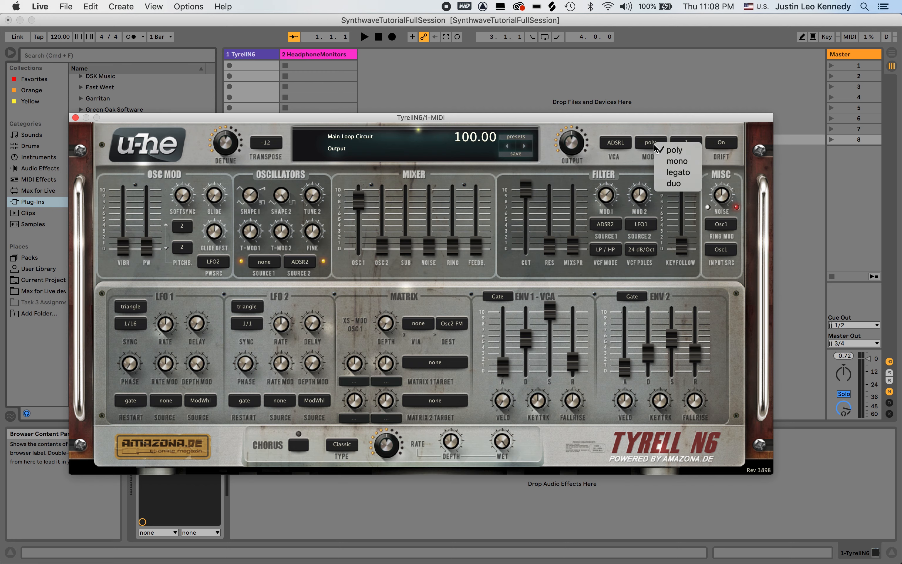
left_click(675, 164)
Set both filter modulation sources, Source 1 and Source 2, to none.
left_click(620, 228)
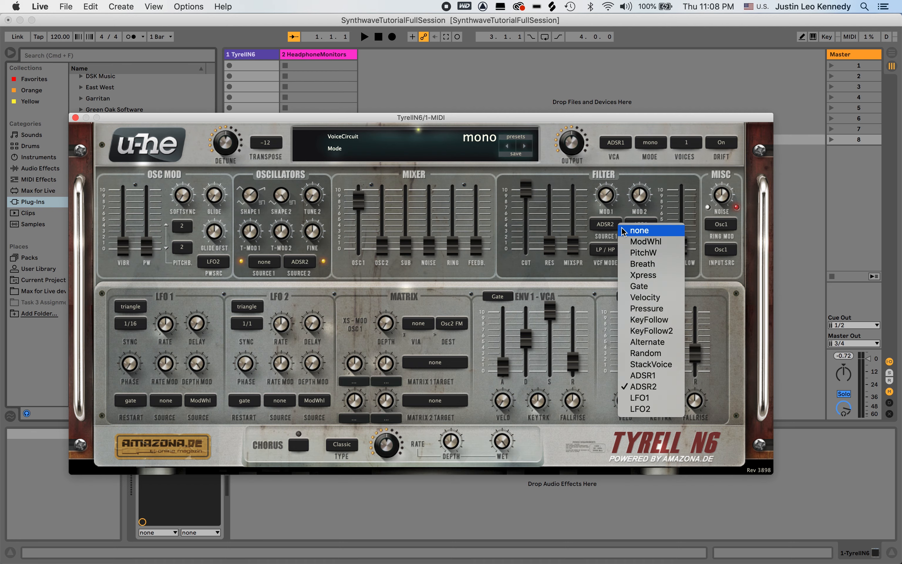
left_click(633, 230)
left_click(637, 225)
left_click(638, 230)
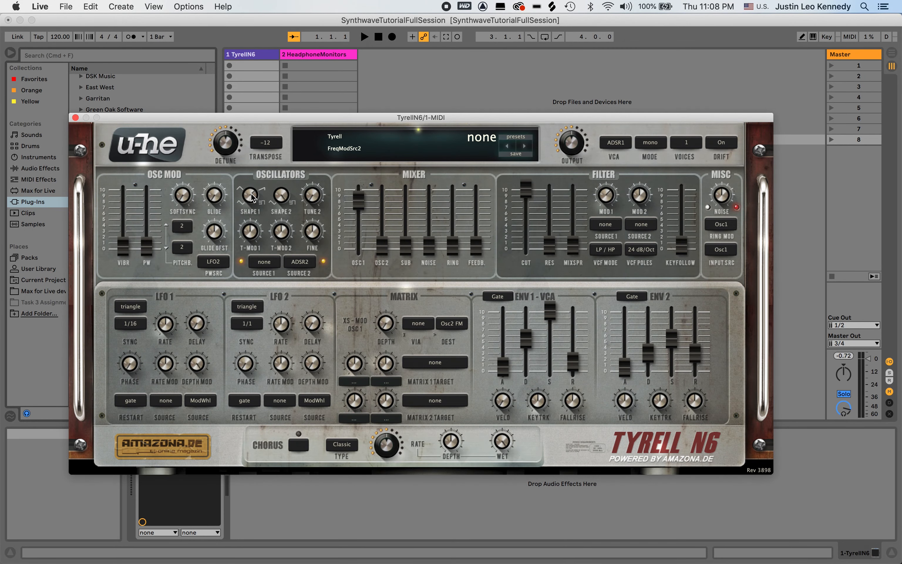
Set Shape 1 to 1.62 and Shape 2 to 1.08, and balance the mixer with Osc1 at -27, Osc2 at -26 and Sub at a similar level.
left_click_drag(251, 197, 254, 239)
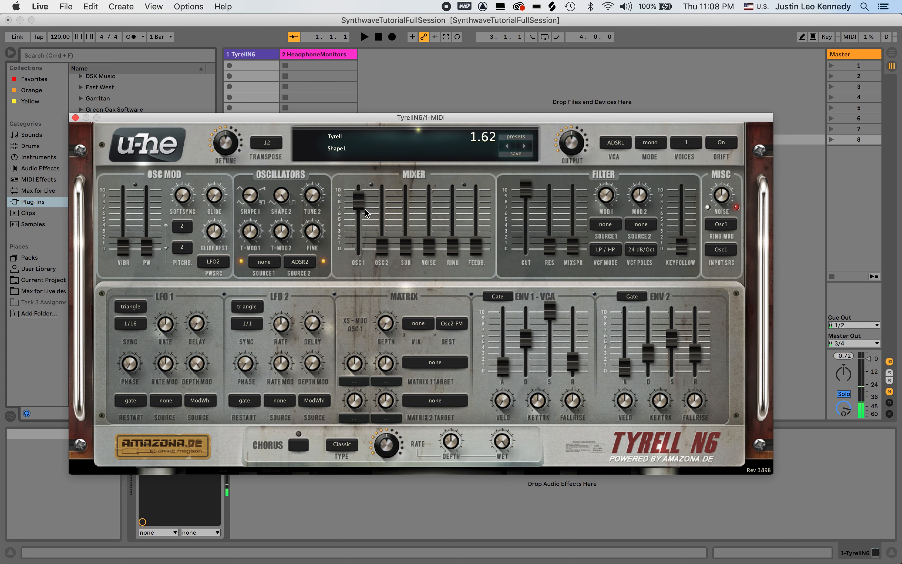
left_click_drag(361, 205, 365, 240)
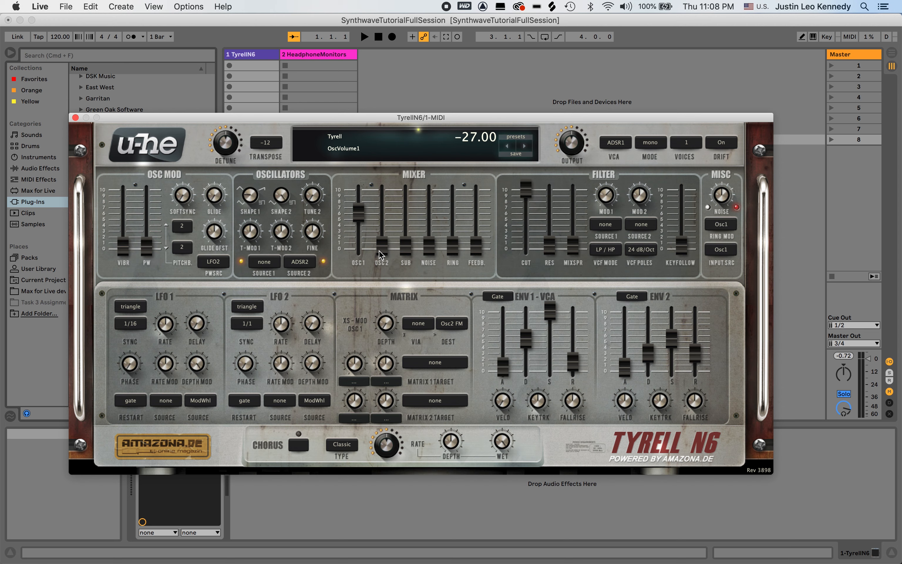
left_click_drag(381, 255, 373, 164)
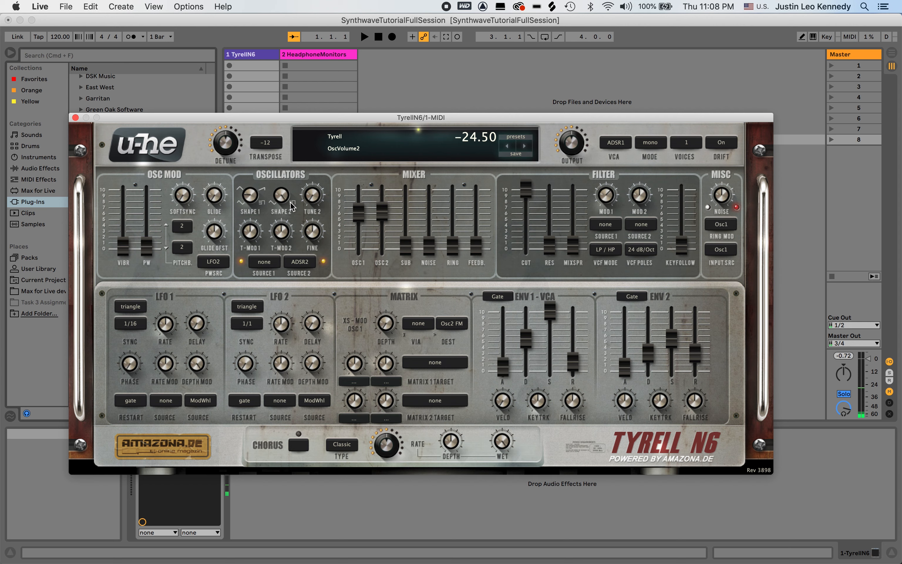
left_click_drag(282, 197, 283, 223)
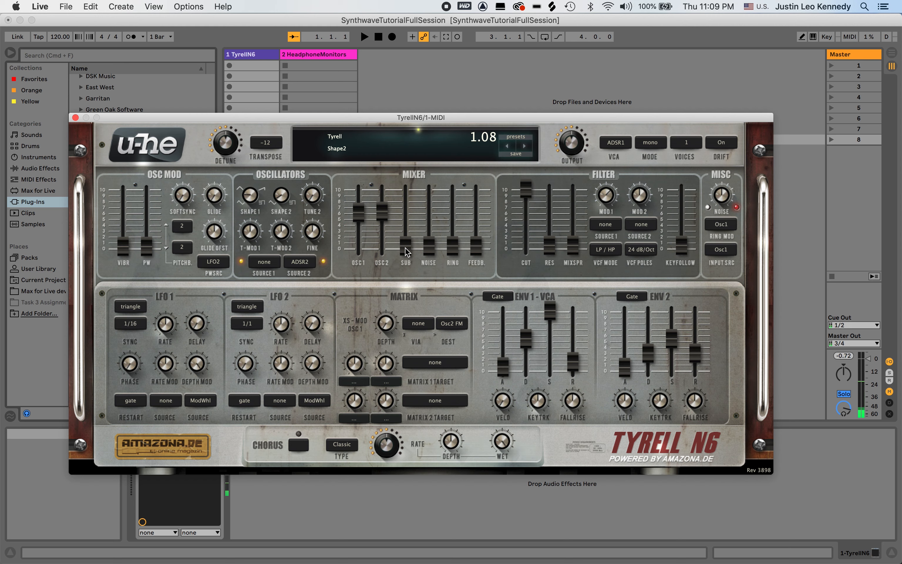
left_click_drag(405, 255, 391, 177)
left_click_drag(383, 221, 384, 223)
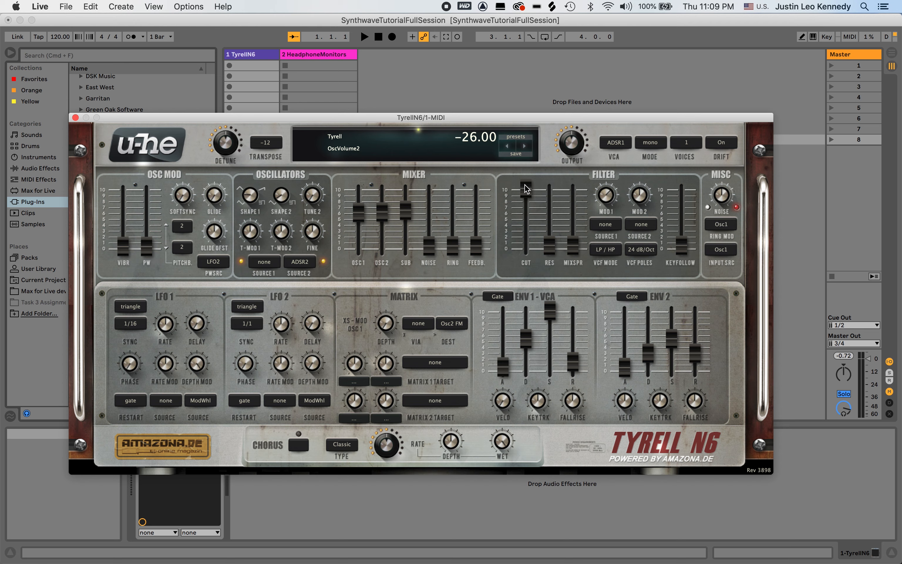
Lower the filter cutoff to 66.50 and raise the resonance to 35.60.
left_click_drag(526, 189, 529, 291)
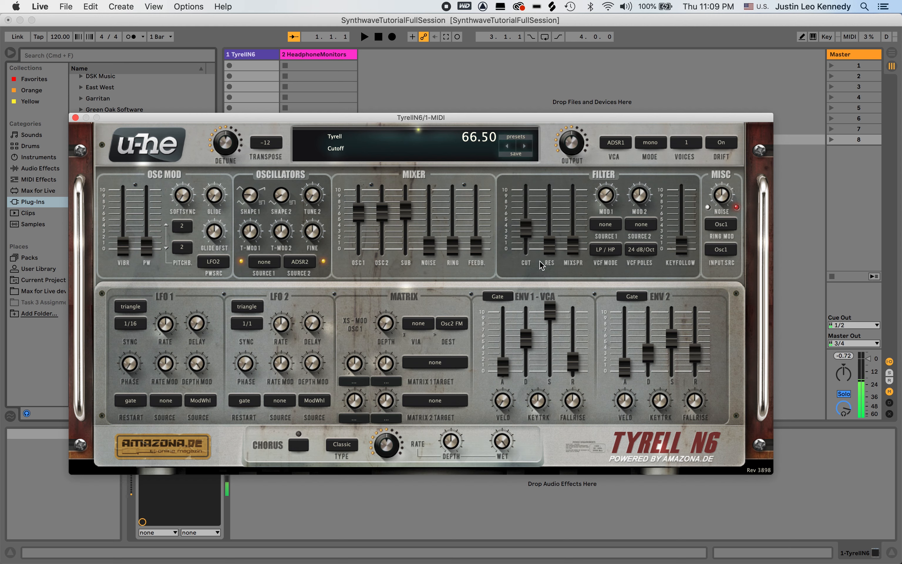
mouse_move(550, 249)
left_mouse_down()
mouse_move(550, 196)
mouse_move(552, 311)
mouse_move(550, 234)
left_mouse_up()
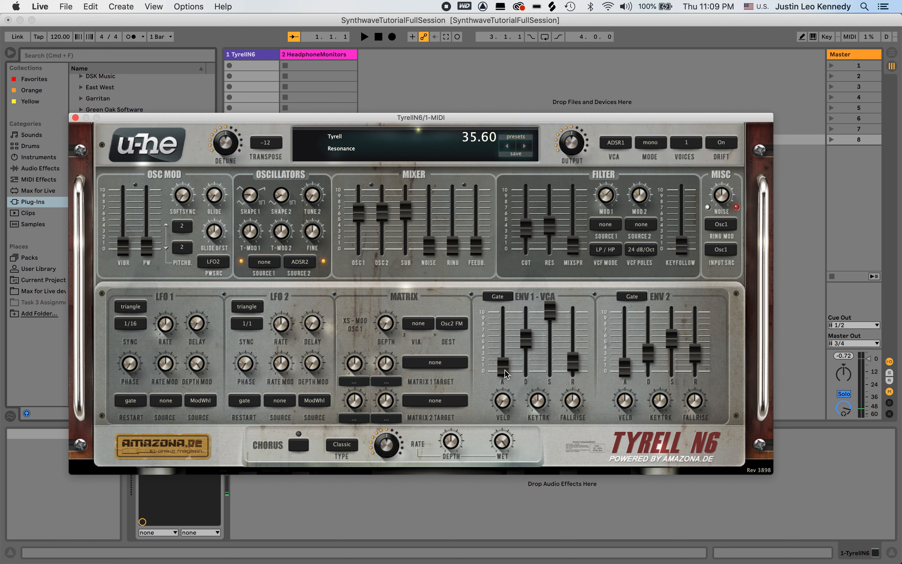
Shape envelope 1 with attack 8.20, a slightly lower sustain and release 24.80, and close the synth window.
left_click_drag(506, 375, 508, 358)
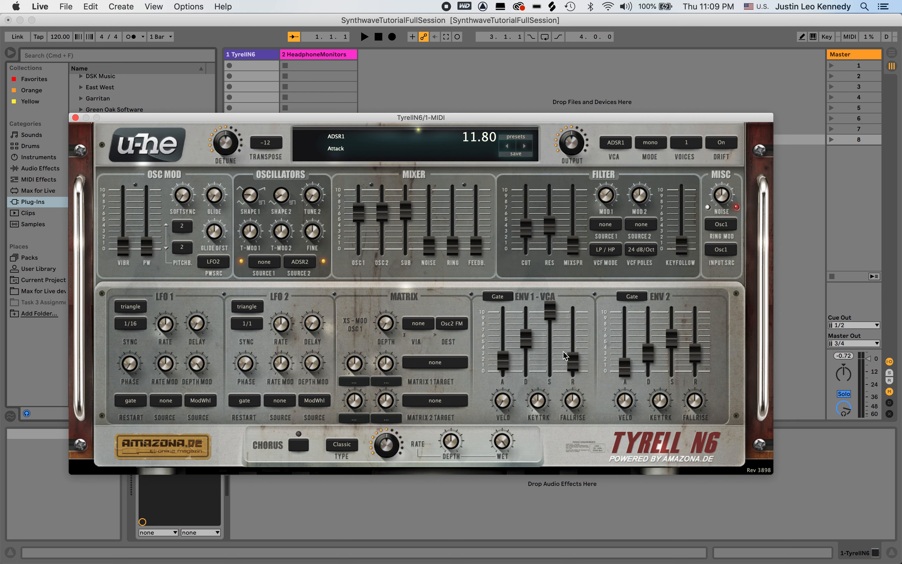
left_click_drag(550, 313, 574, 345)
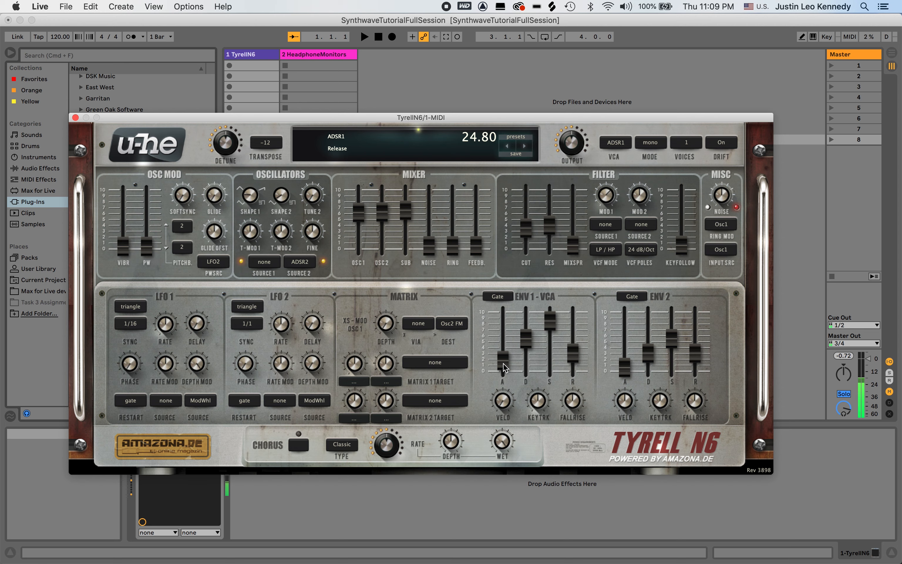
left_click_drag(504, 368, 505, 370)
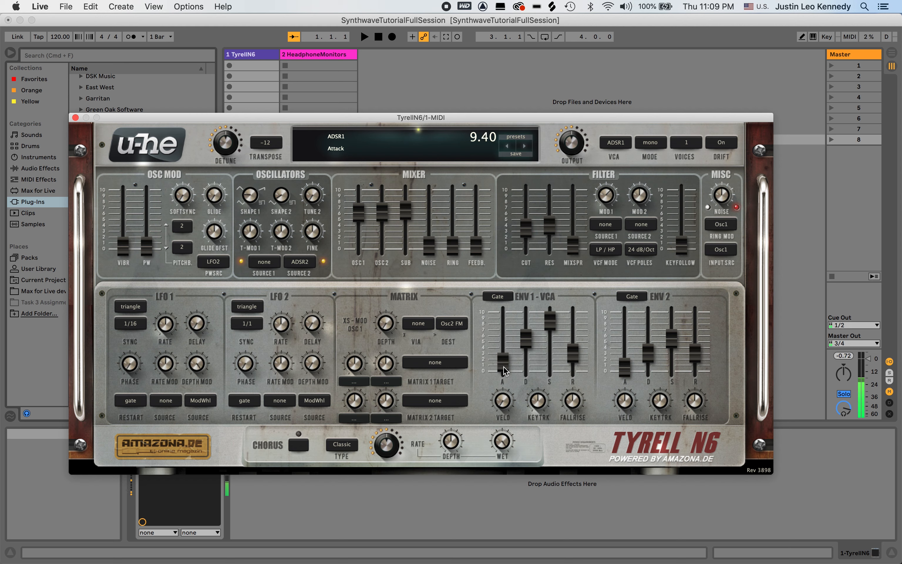
left_click_drag(503, 367, 504, 369)
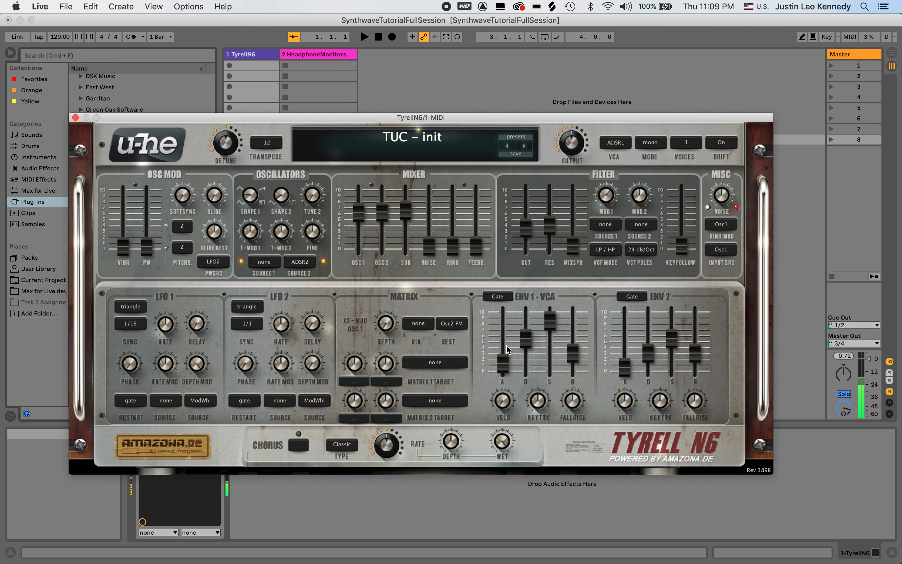
scroll(507, 367, "up", 2)
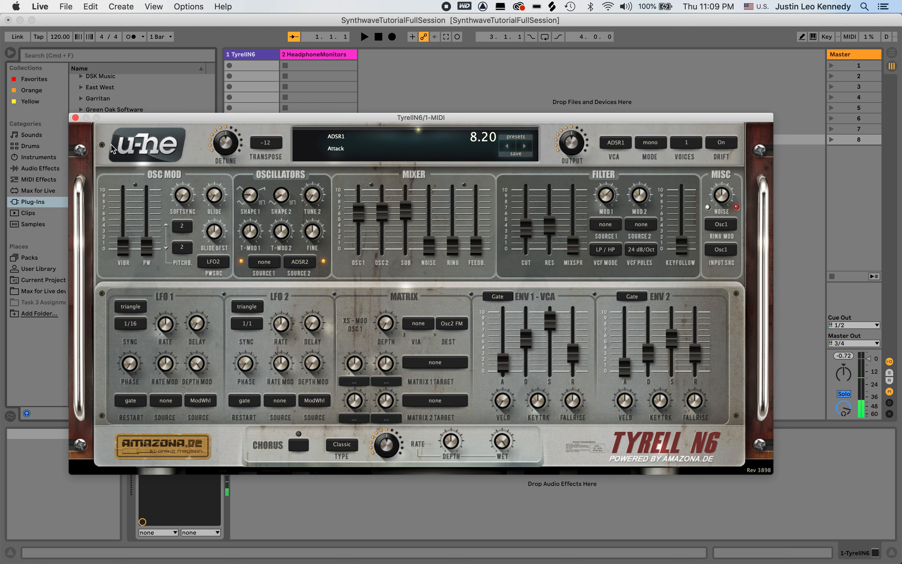
left_click(76, 118)
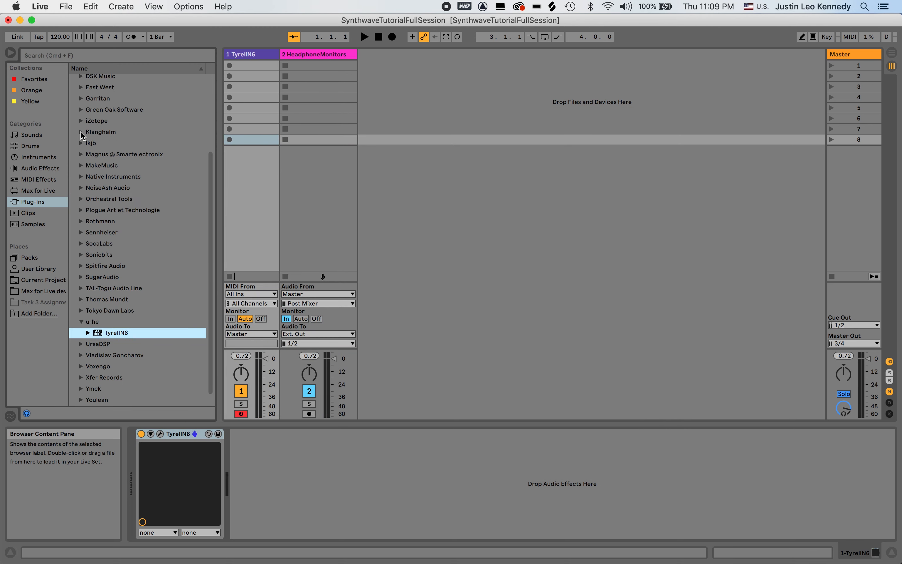
Add Klanghelm's IVGI2 plug-in after TyrellN6 on track 1, and raise its Drive to about 5.5 and its Trim.
left_click(80, 132)
left_click(116, 153)
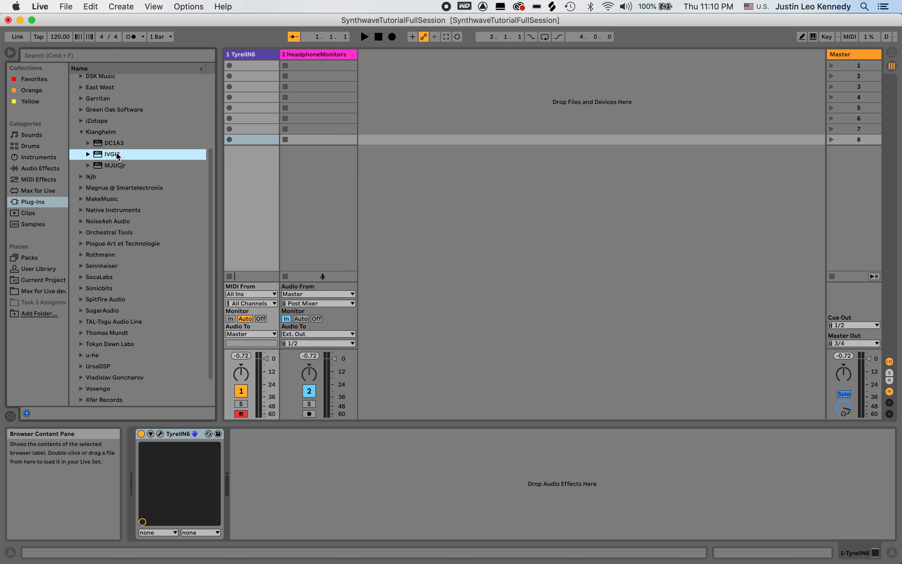
left_click_drag(118, 156, 264, 471)
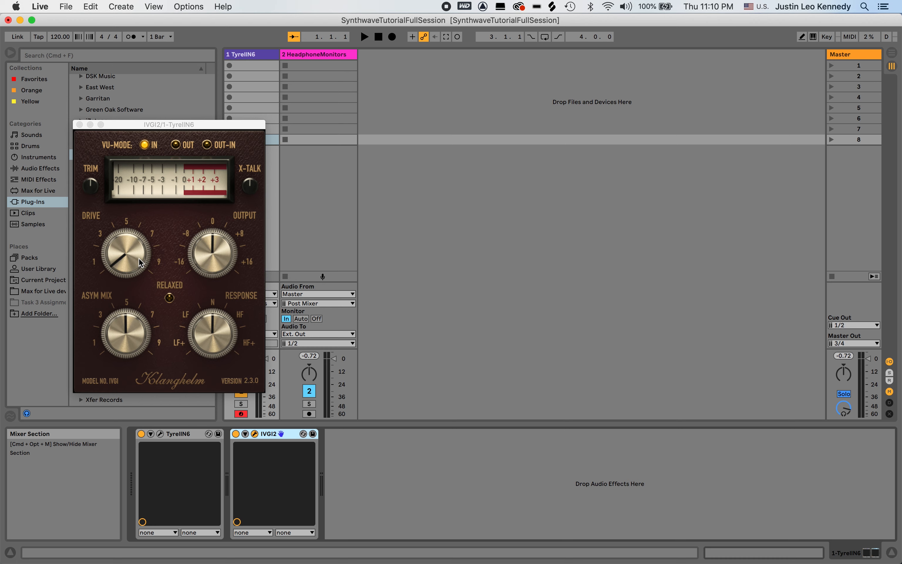
left_click_drag(140, 259, 135, 213)
left_click_drag(88, 191, 86, 172)
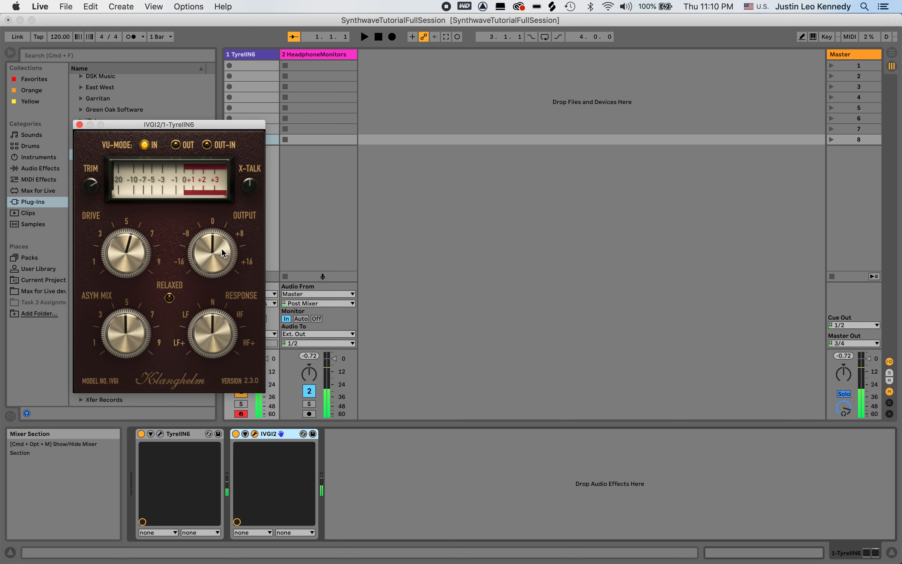
Bypass IVGI2 to compare the dry signal, resetting the peak level reading, and switch the plug-in back on.
left_click(236, 434)
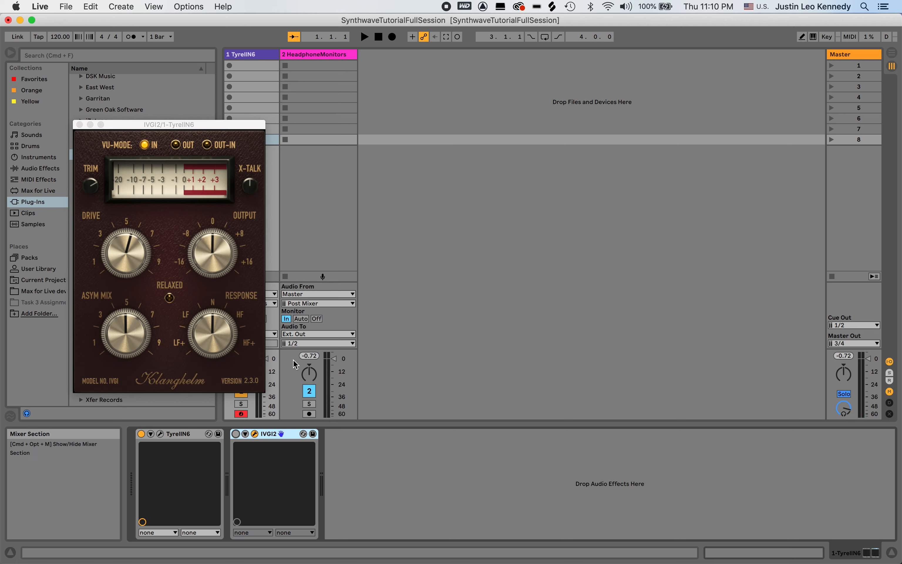
left_click(303, 356)
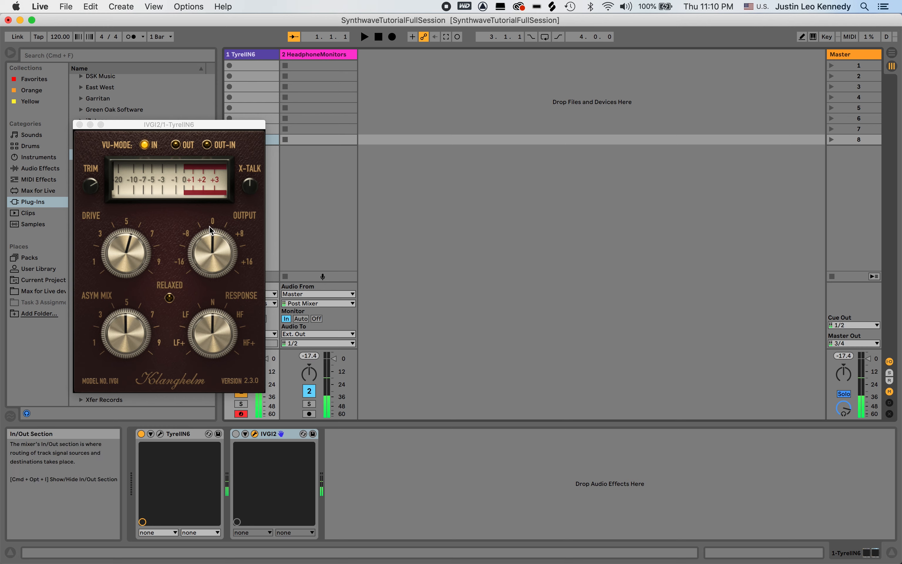
left_click(235, 435)
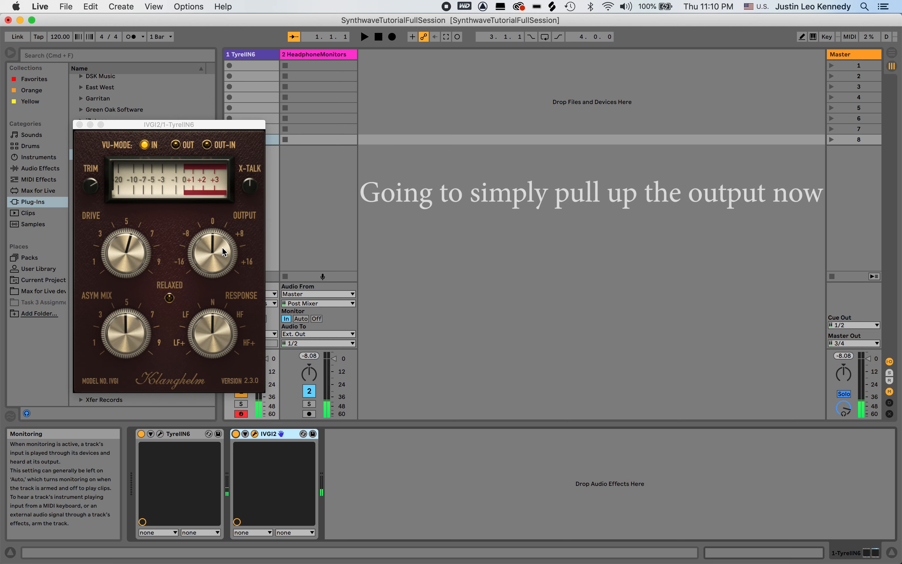
Raise IVGI2's Output to between 0 and +8, and close the plug-in window.
left_click_drag(223, 247, 223, 246)
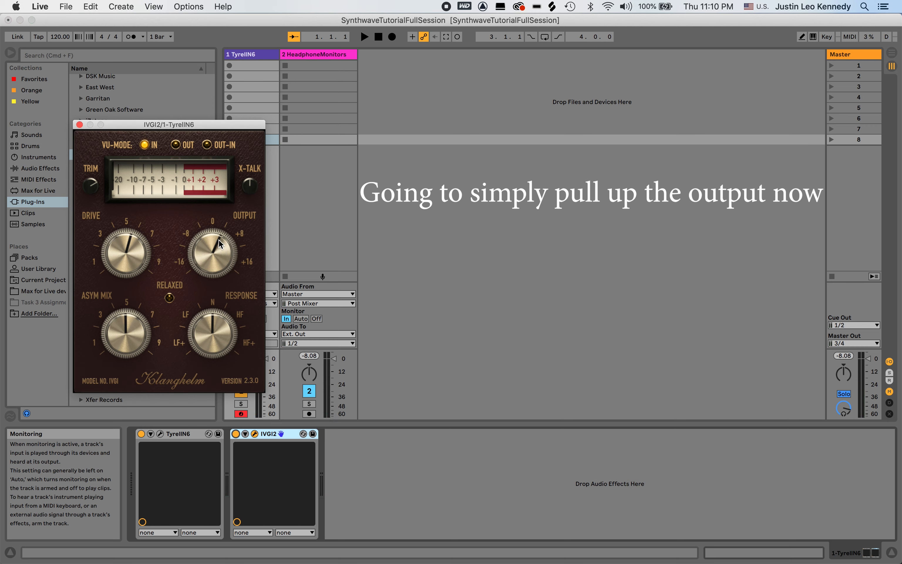
left_click_drag(217, 238, 249, 254)
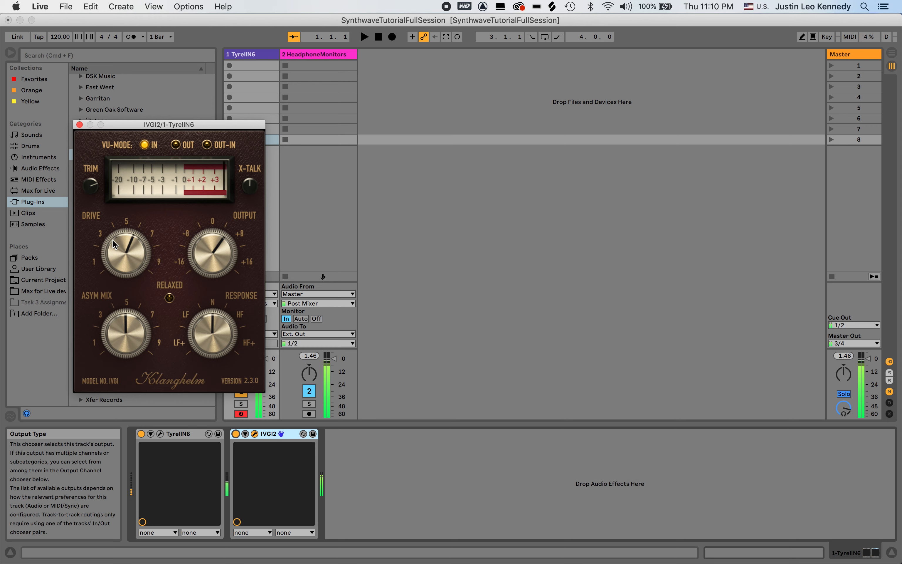
left_click(79, 125)
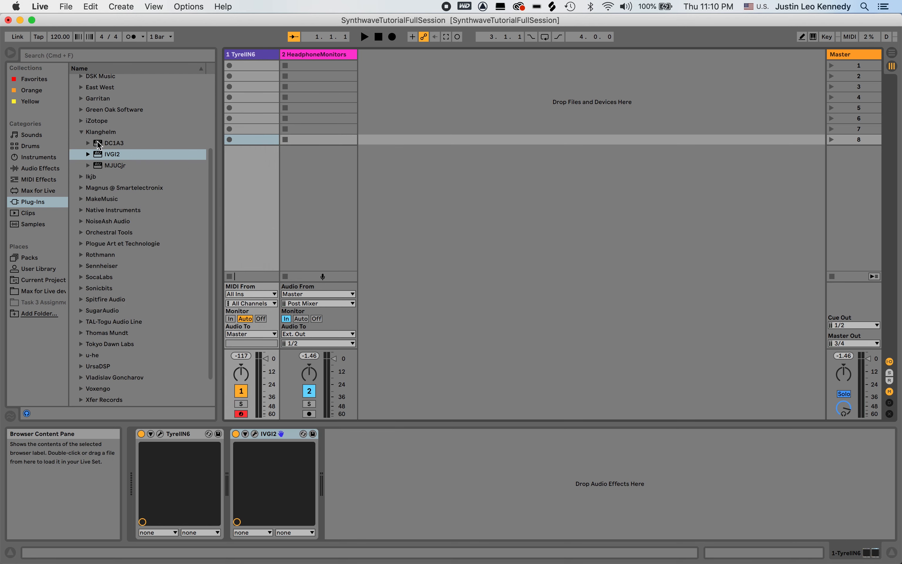
Add the EQ Eight audio effect after IVGI2 in track 1's device chain.
left_click(38, 174)
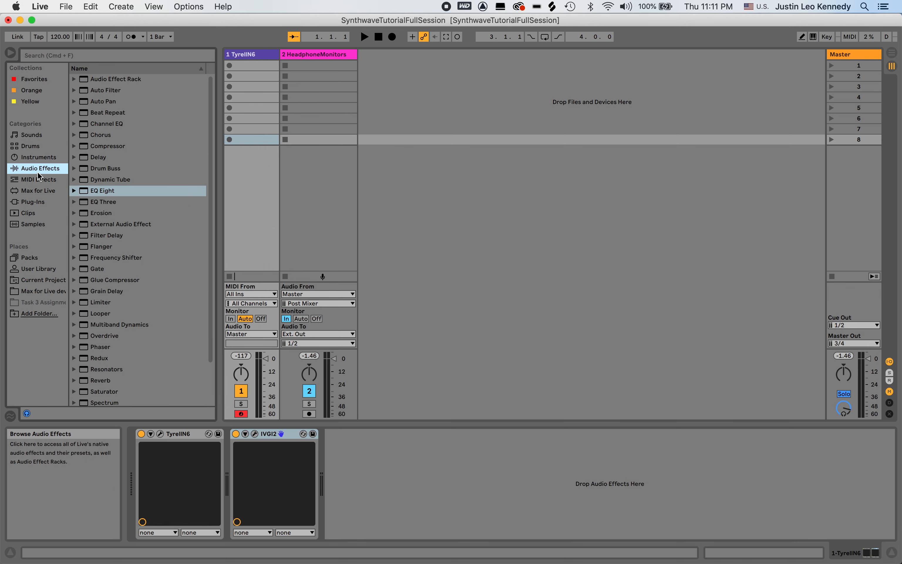
left_click(102, 193)
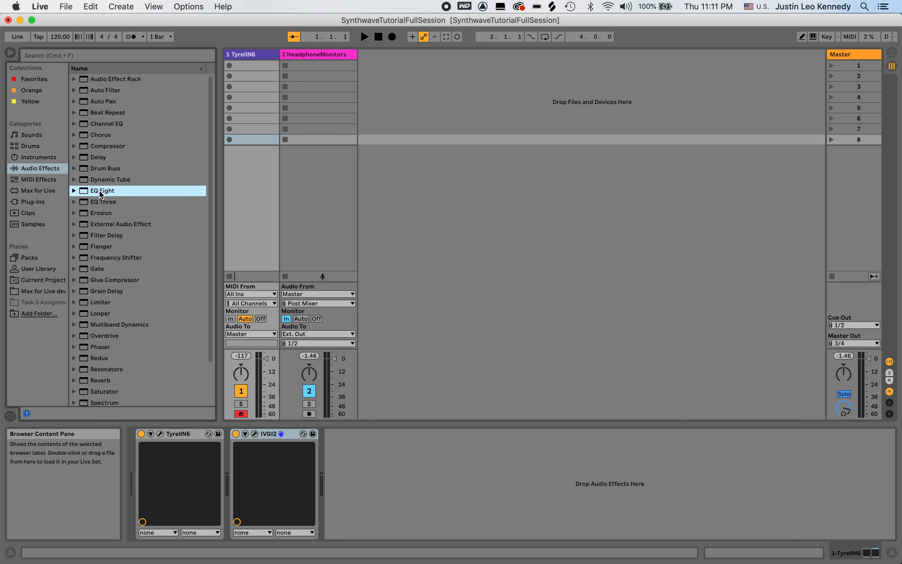
left_click_drag(102, 193, 340, 484)
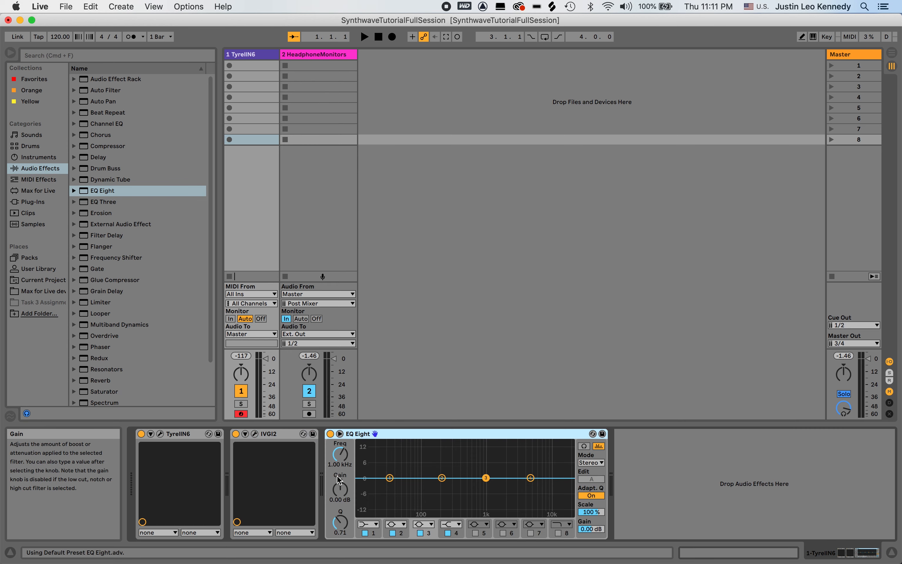
Change EQ Eight's band 1 to the steep low-cut filter with its frequency at 46.0 Hz.
left_click(374, 524)
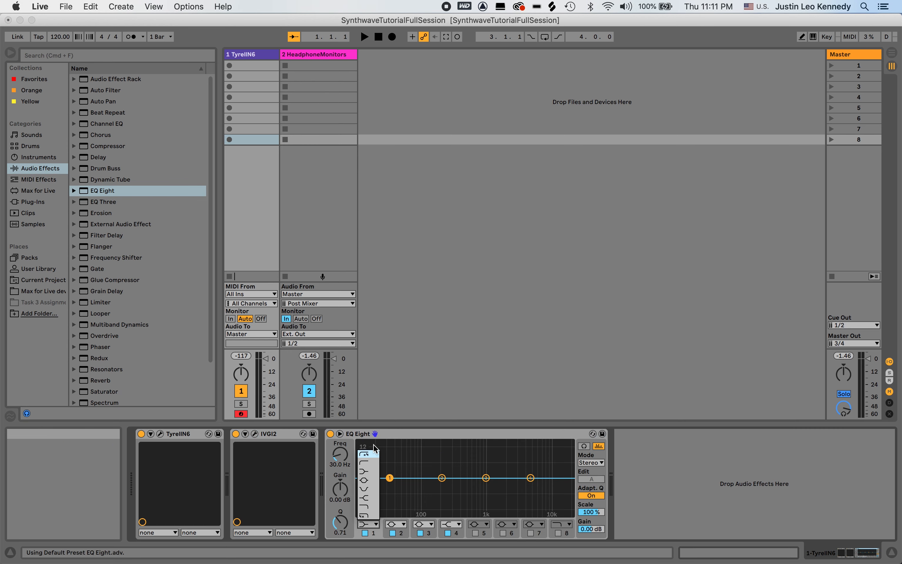
left_click(376, 454)
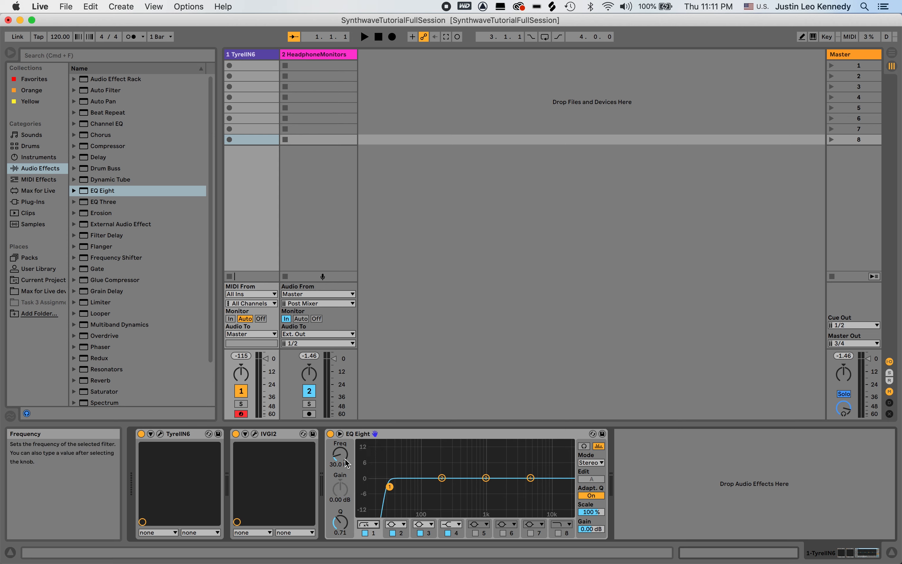
left_click_drag(346, 464, 346, 452)
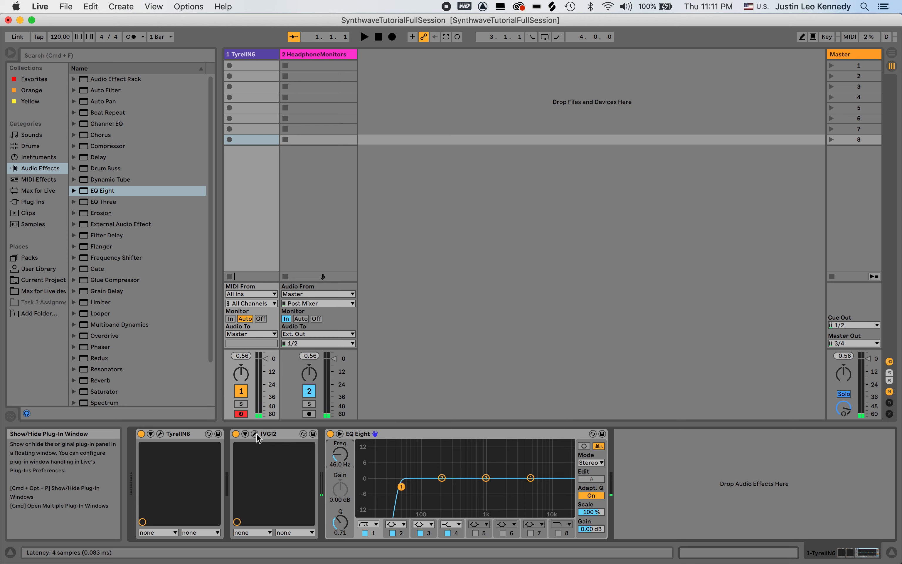
Review IVGI2's settings and meter while sound plays, and close the plug-in window.
left_click(257, 435)
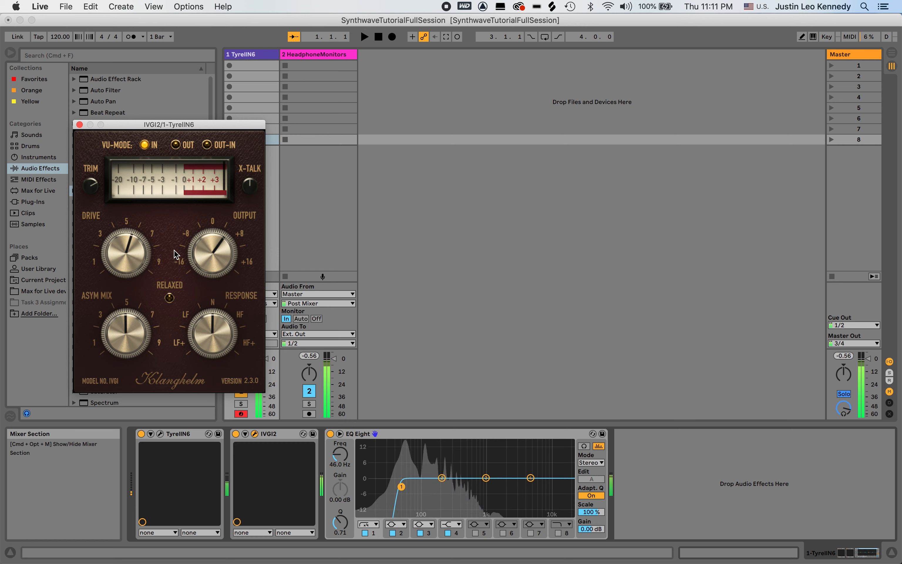
left_click(80, 125)
Open TyrellN6, check oscillator Shape 1, and fine-tune the filter's Cut slightly lower and ENV 1's attack slightly higher.
left_click(160, 434)
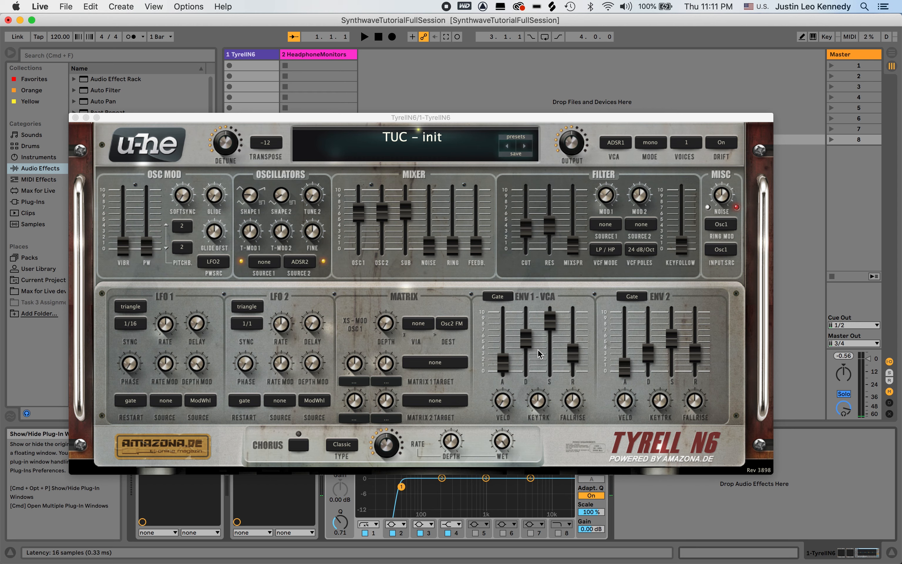
left_click(251, 200)
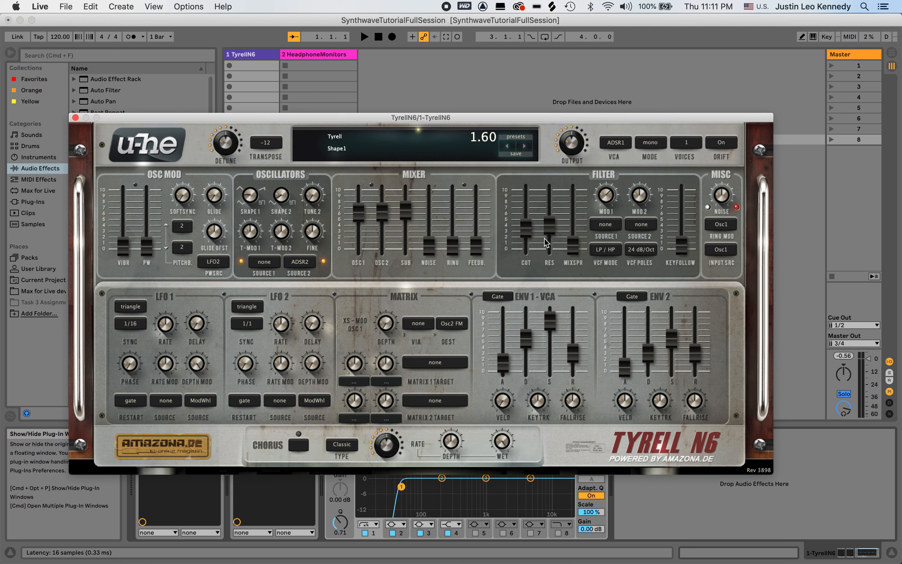
mouse_move(528, 236)
left_click_drag(529, 236, 531, 238)
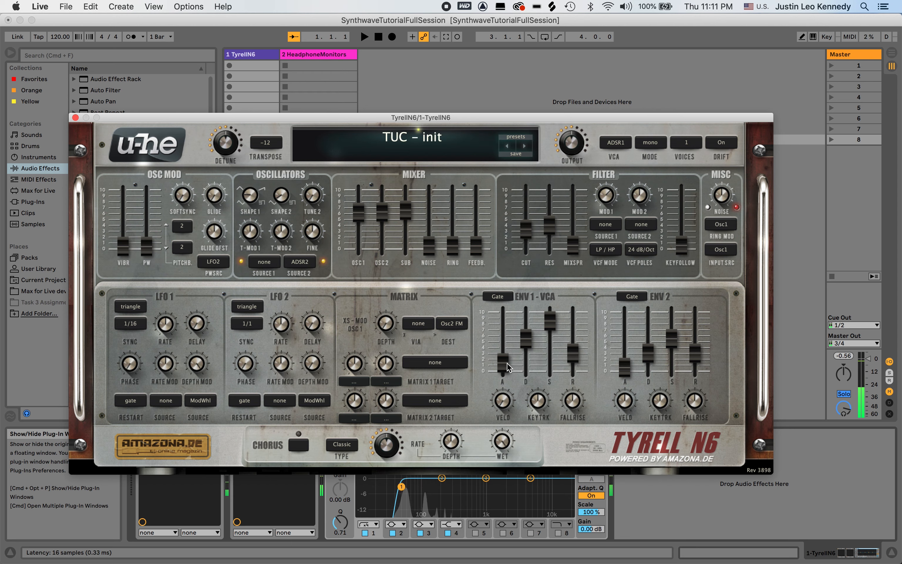
left_click_drag(509, 363, 509, 365)
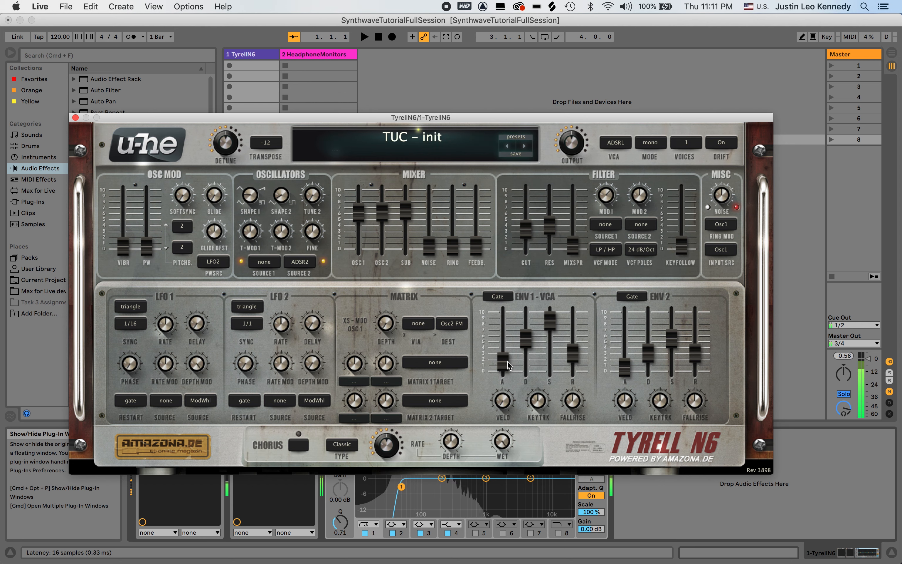
Start saving the TyrellN6 patch, naming it with the author's surname plus "_SimpleBass" and entering the author's full name.
left_click(525, 157)
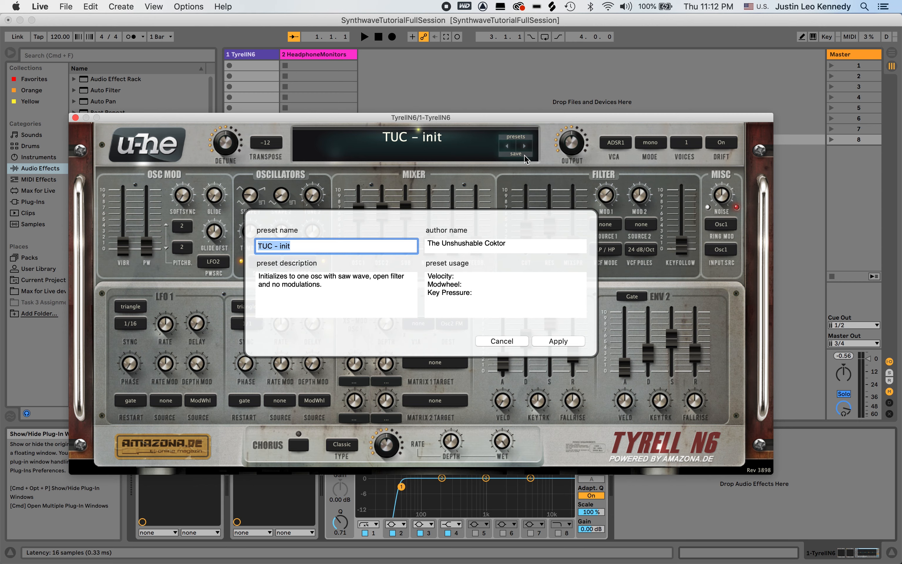
type("Kennedy_SimpleBass")
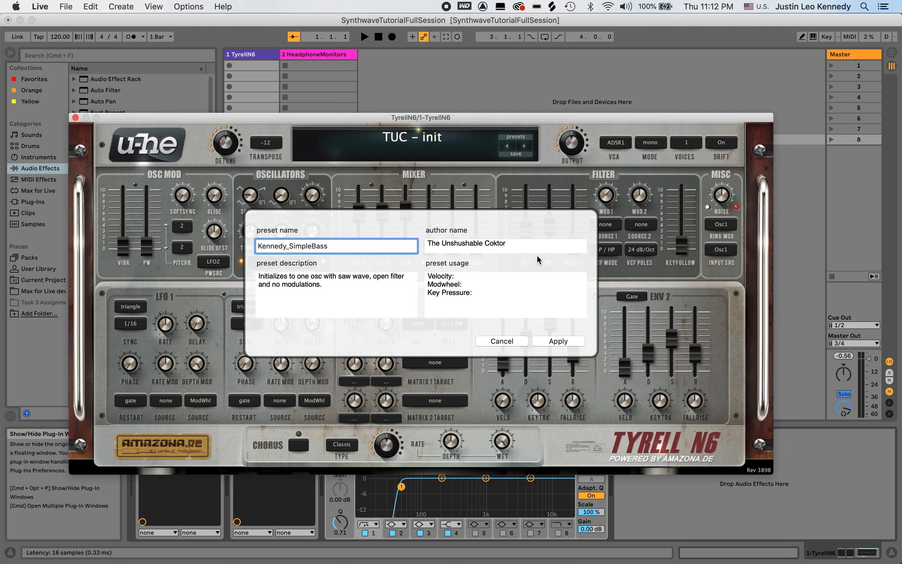
left_click(535, 247)
key("super+a")
type("Justin Leo Kenned")
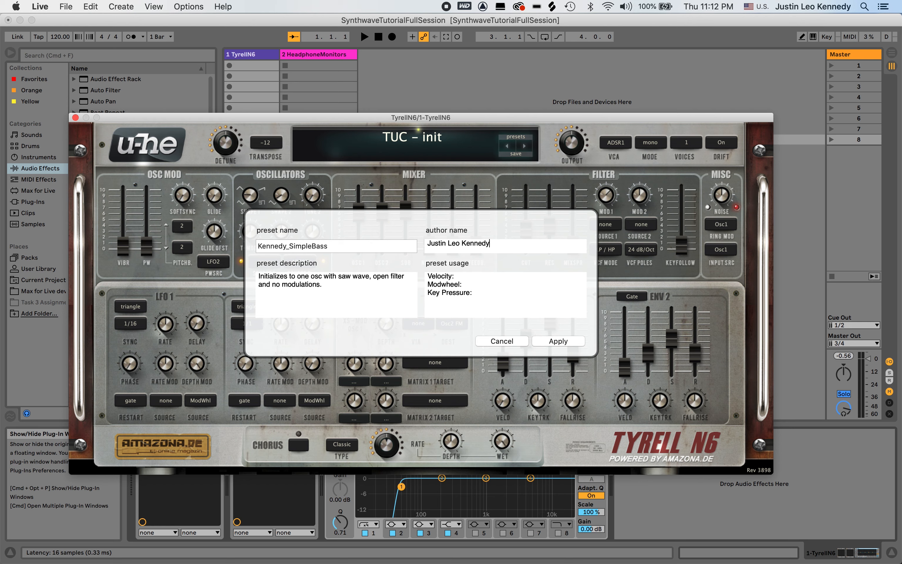
Clear the preset usage, enter the description "Very simple subtractive synth bass patch for staccato quarter notes. Use saturation in signal chain.", and save the preset.
left_click_drag(495, 299, 420, 277)
key("BackSpace")
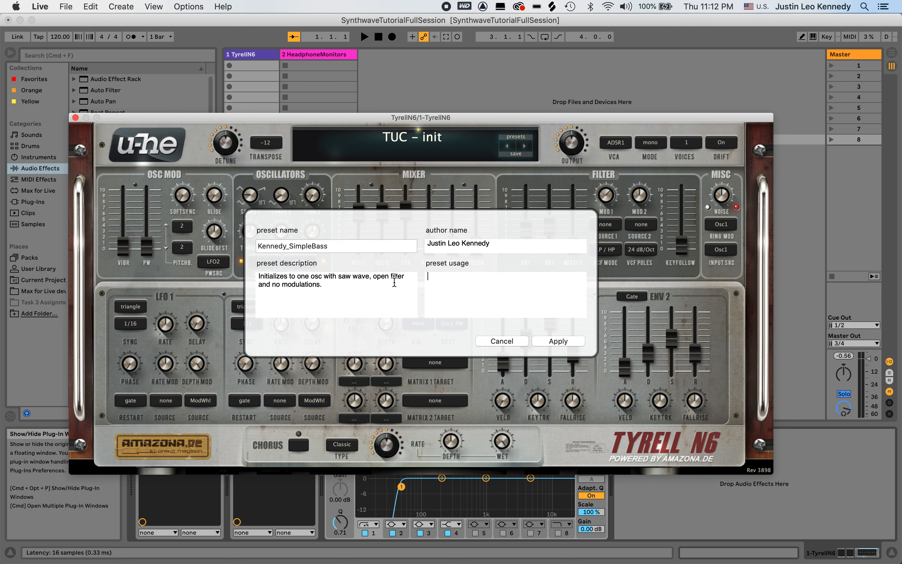
left_click_drag(348, 283, 238, 257)
type("V")
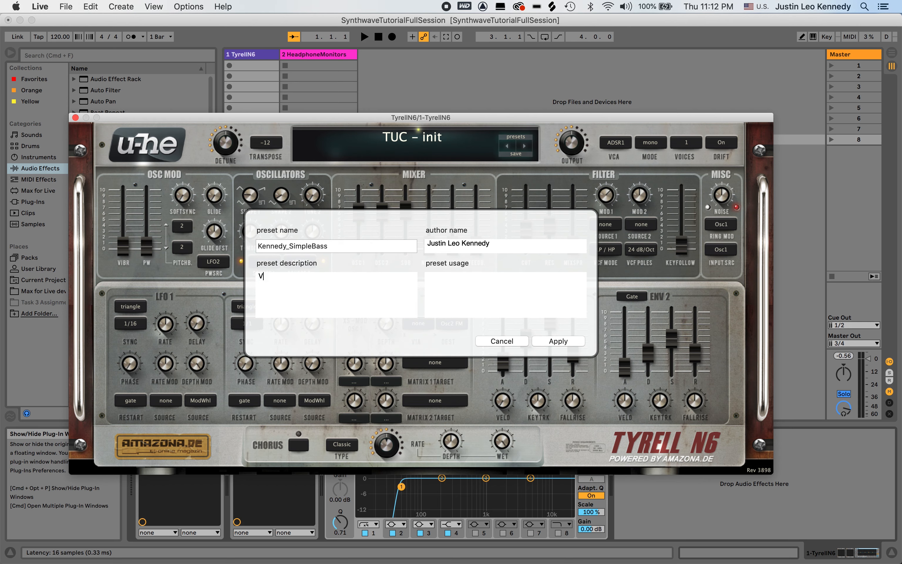
type("ery simple subtractive synth bass patch for")
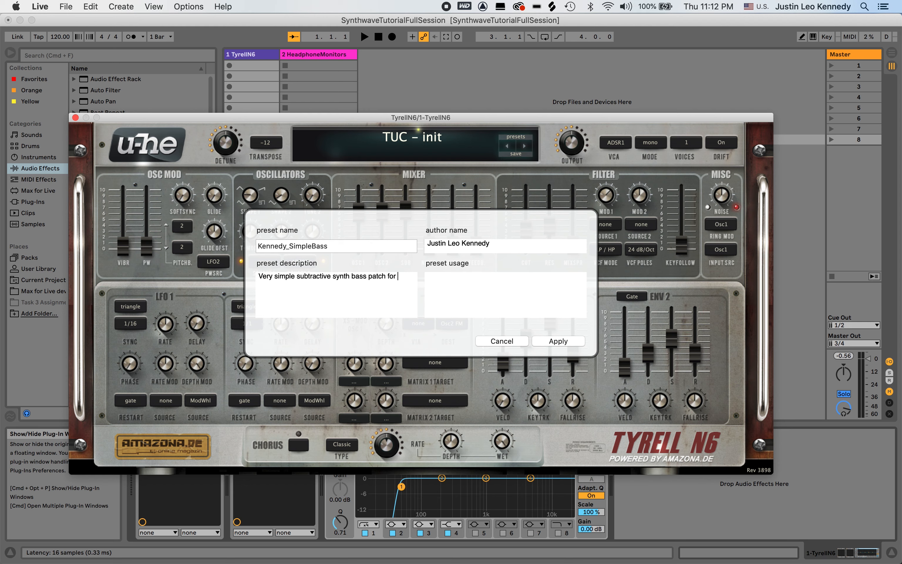
type("accato quarter notes. Use saturation")
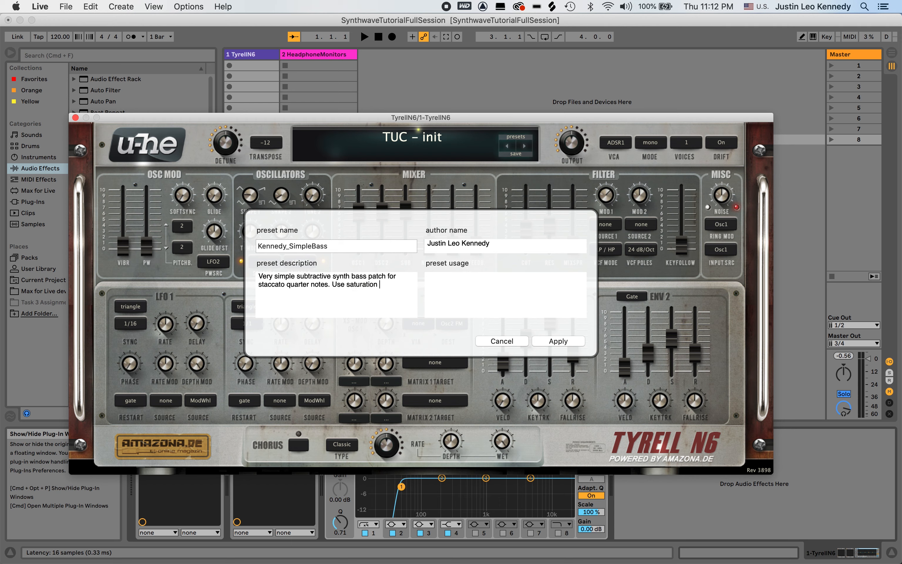
type("signal chain.")
left_click(561, 341)
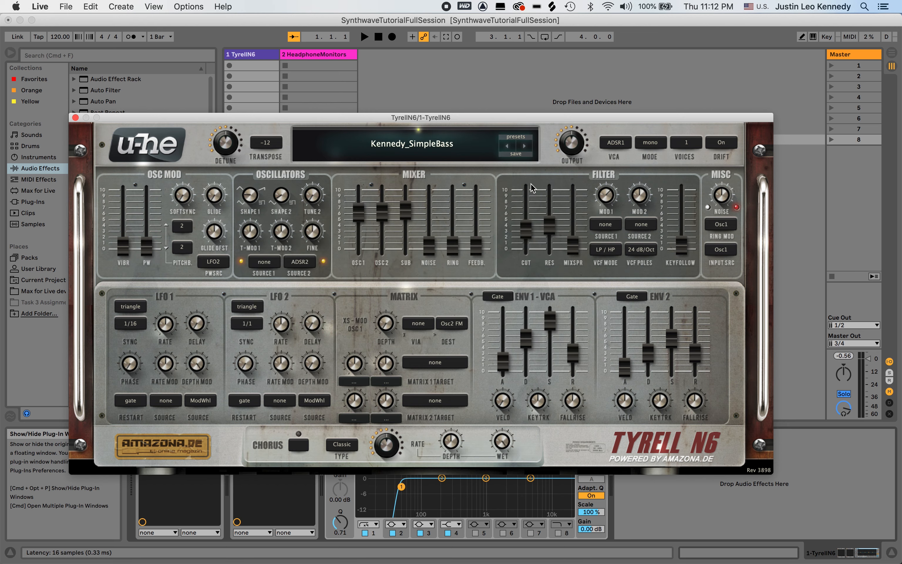
Move the newly saved SimpleBass preset from The Unshushable Coktor folder into the User folder, and show that folder's presets.
left_click(516, 137)
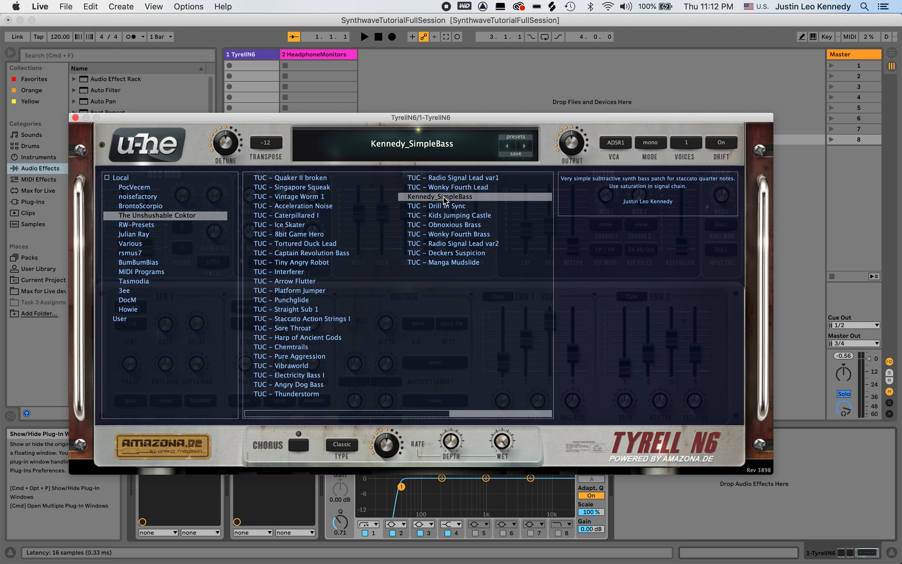
left_click_drag(445, 202, 123, 323)
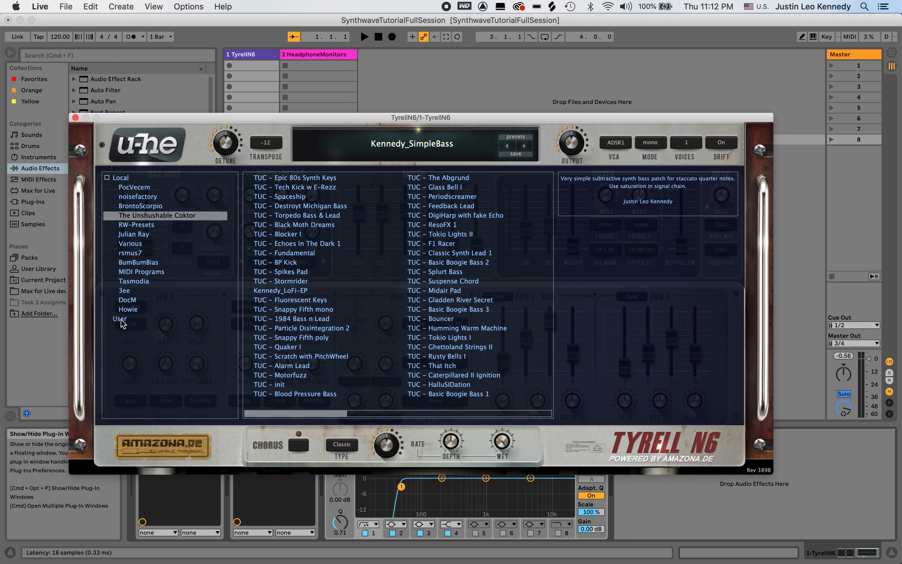
left_click(121, 321)
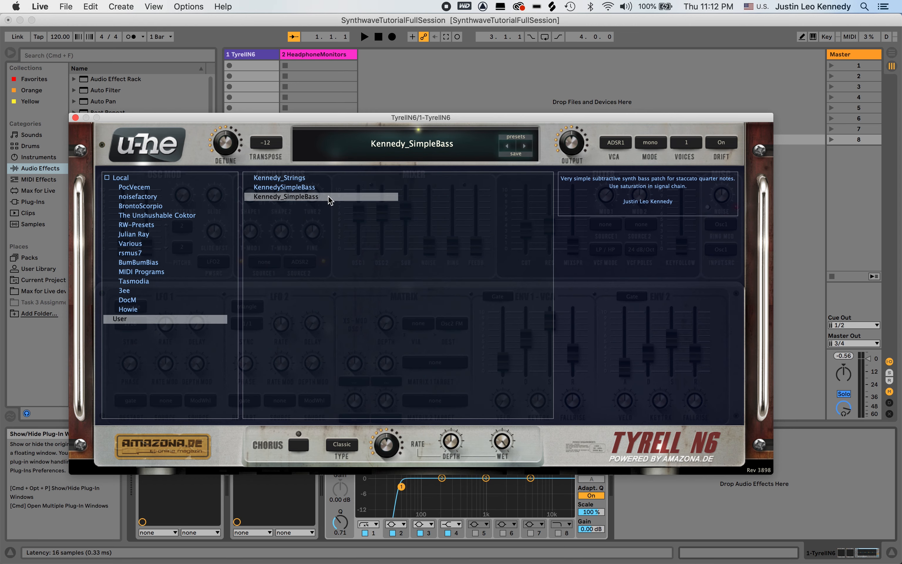